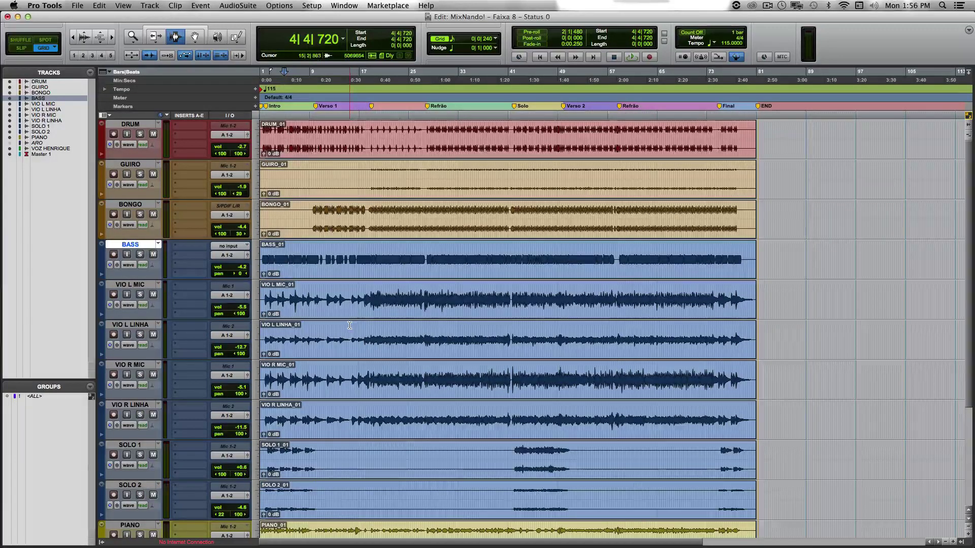
# Examine the song's full track layout, from the DRUM, GUIRO and BONGO tracks down to the vocal and Master 1.
pyautogui.scroll(-3, 350, 326)
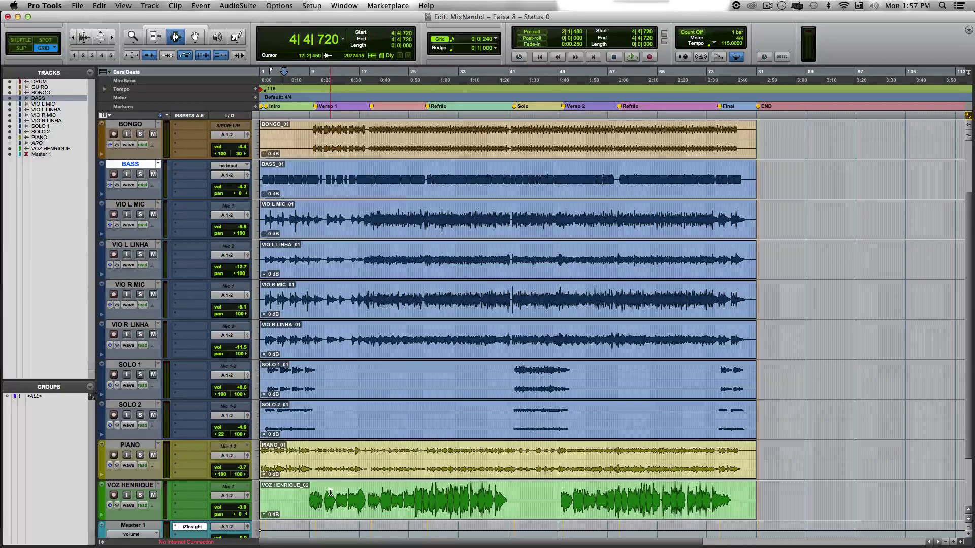
pyautogui.scroll(3, 298, 226)
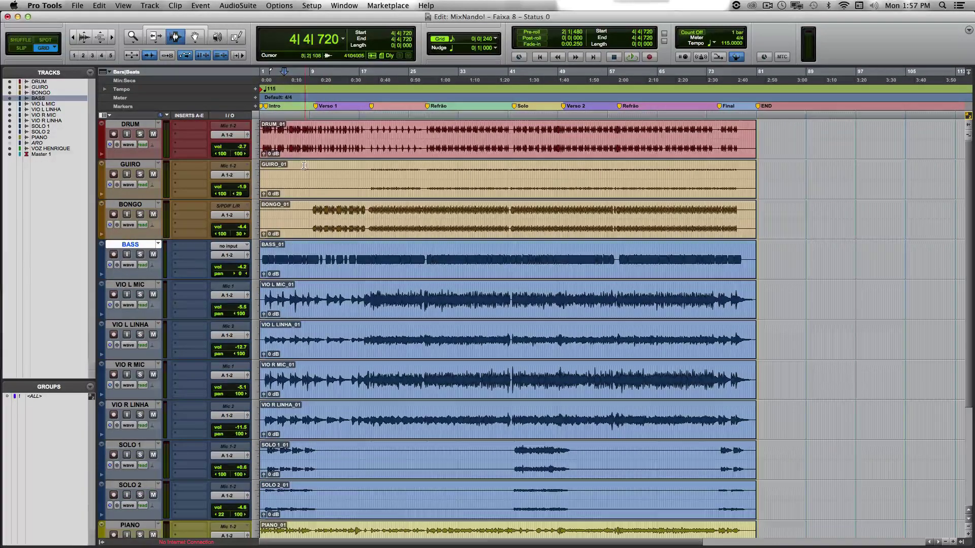
pyautogui.click(265, 137)
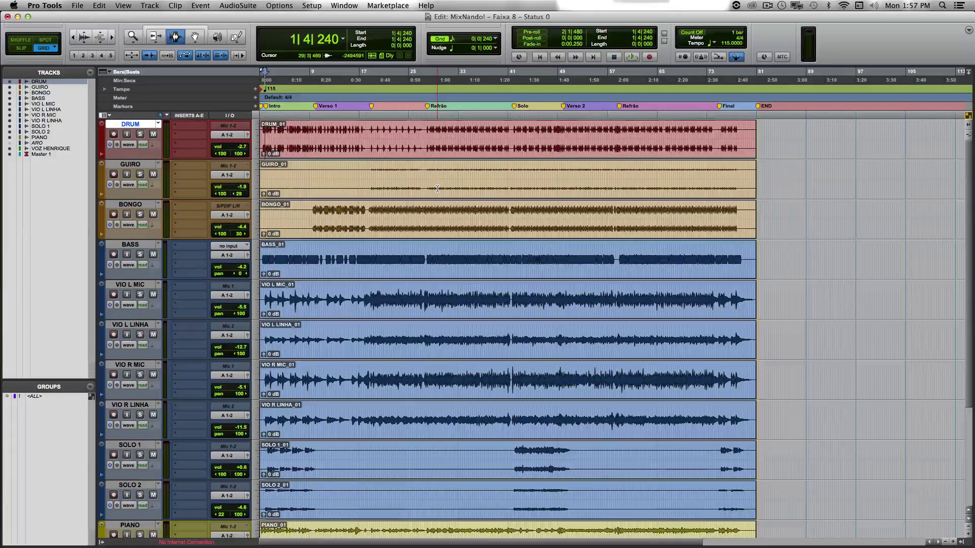
pyautogui.scroll(-8, 442, 228)
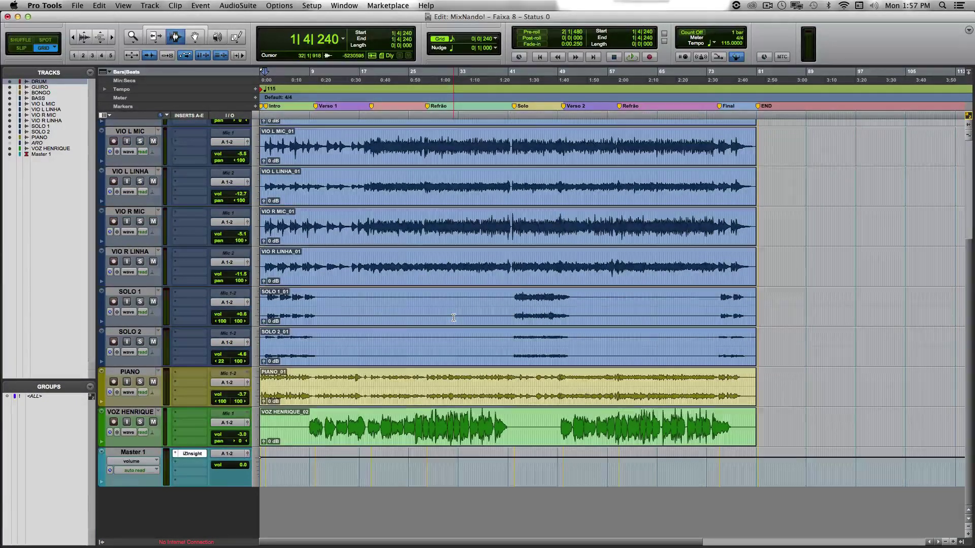
pyautogui.scroll(8, 454, 314)
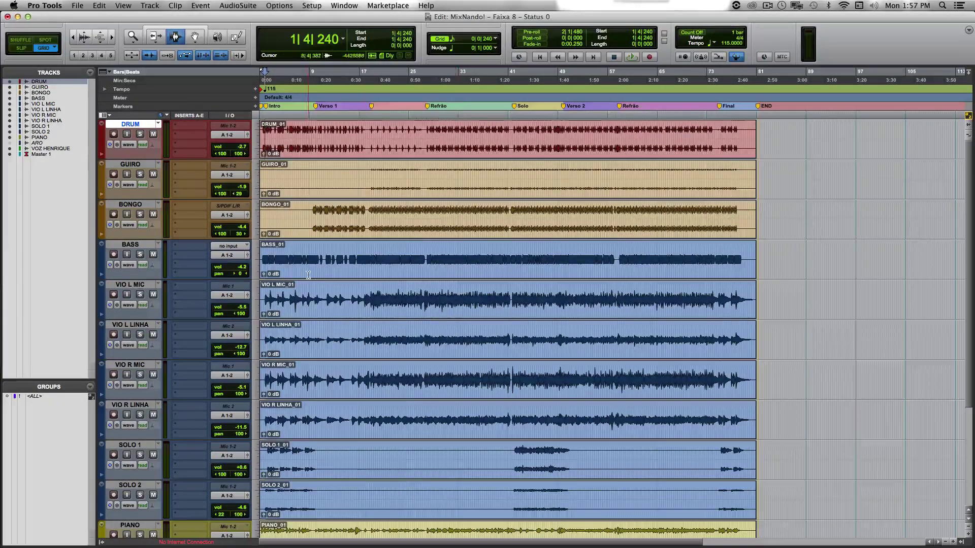
pyautogui.click(273, 258)
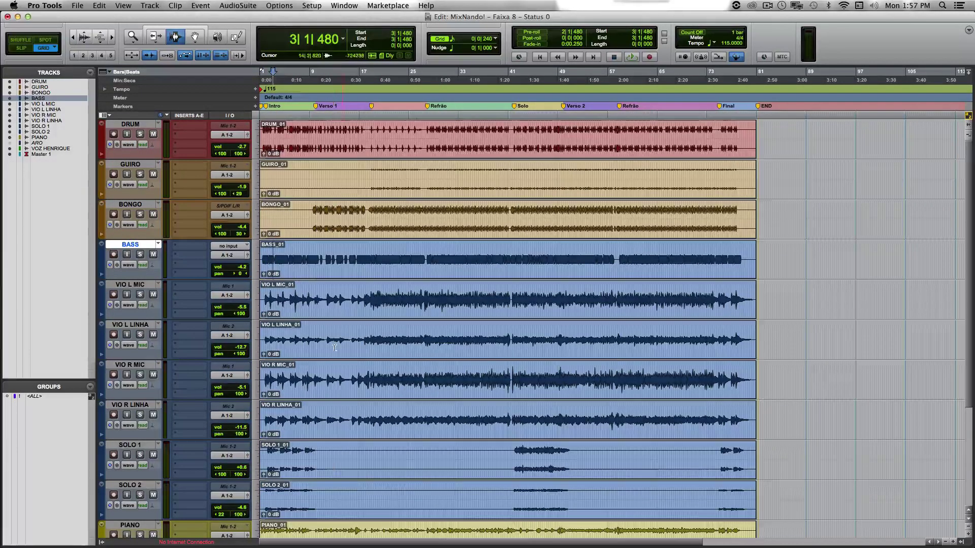
pyautogui.scroll(-6, 316, 334)
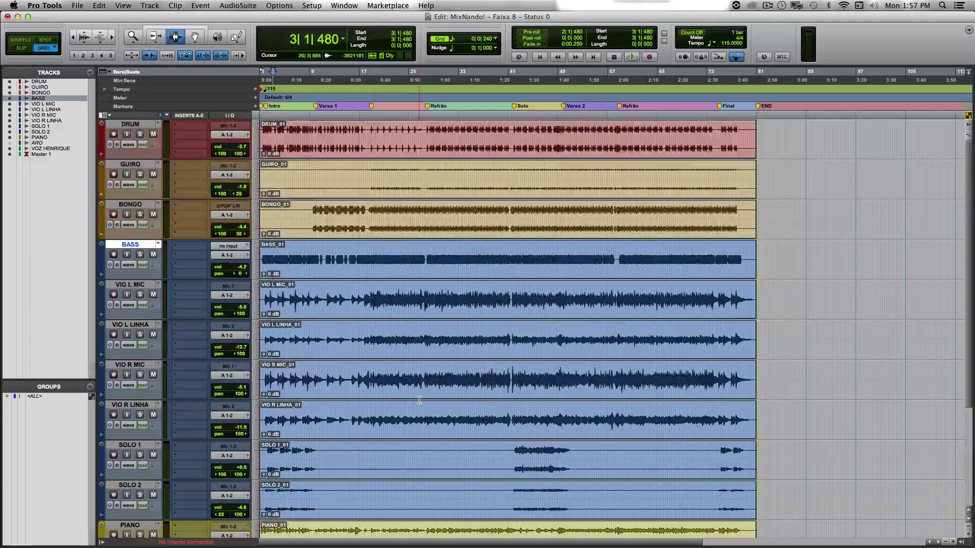
pyautogui.scroll(6, 418, 400)
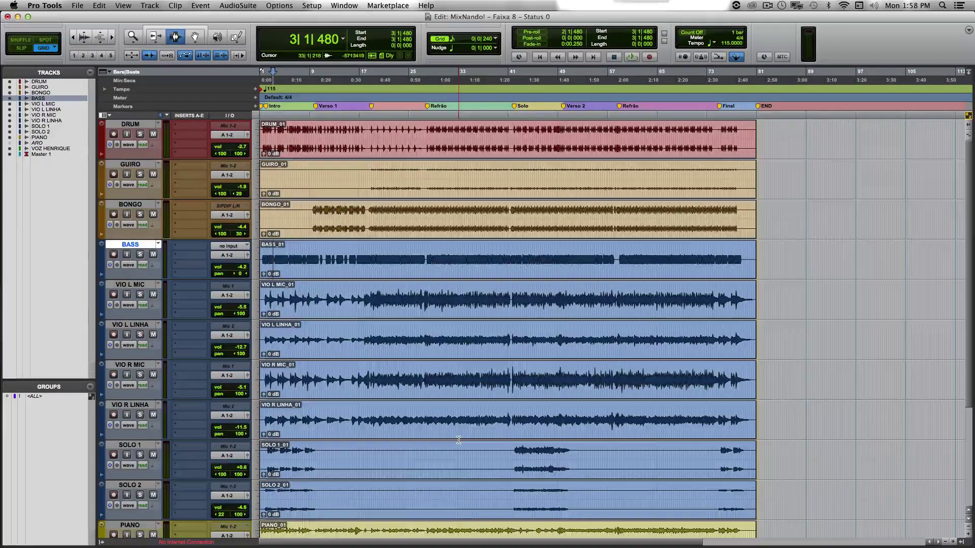
pyautogui.scroll(-5, 274, 442)
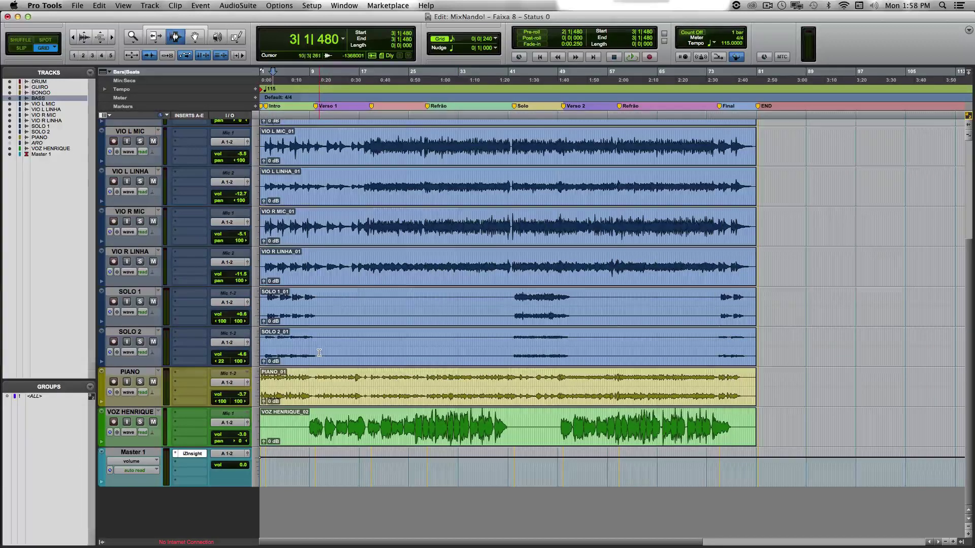
pyautogui.scroll(5, 428, 320)
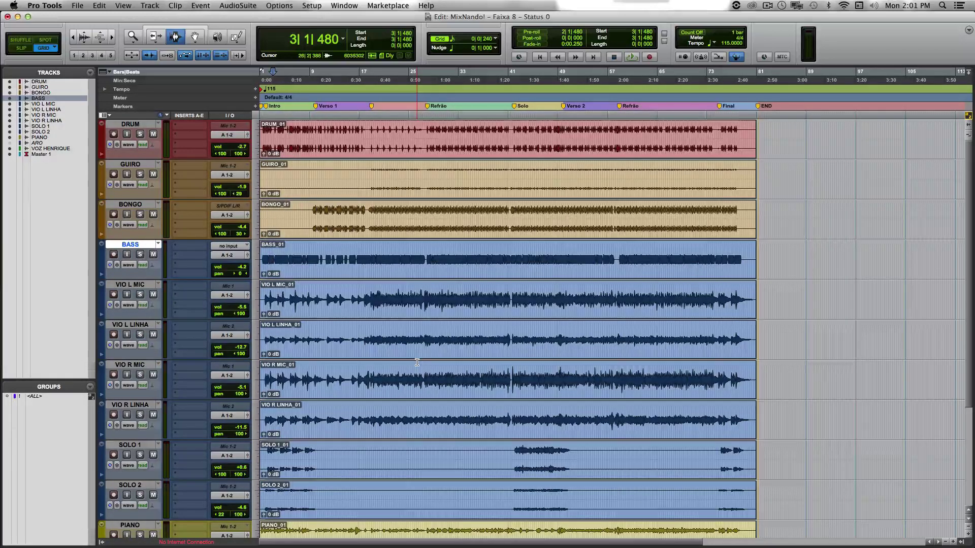
# Set the playback start on the BASS track at 1|1|720, just before its first notes, and start playback.
pyautogui.press('Return')
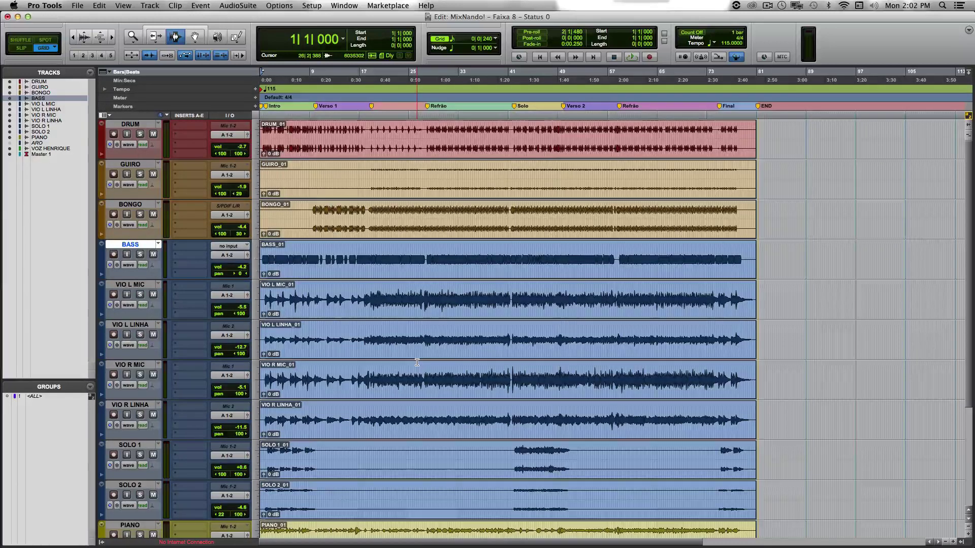
pyautogui.press('t')
pyautogui.press('t')
pyautogui.press('t')
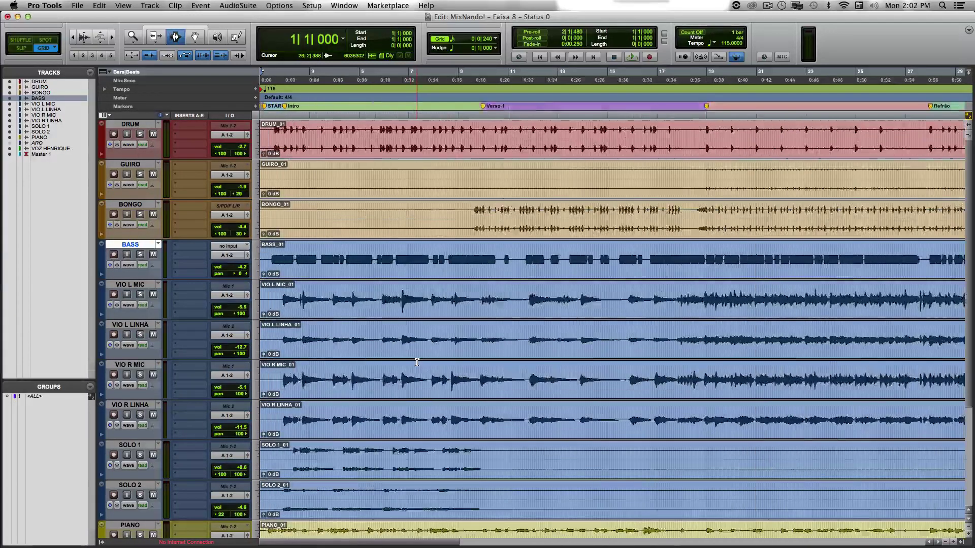
pyautogui.click(271, 251)
pyautogui.click(268, 257)
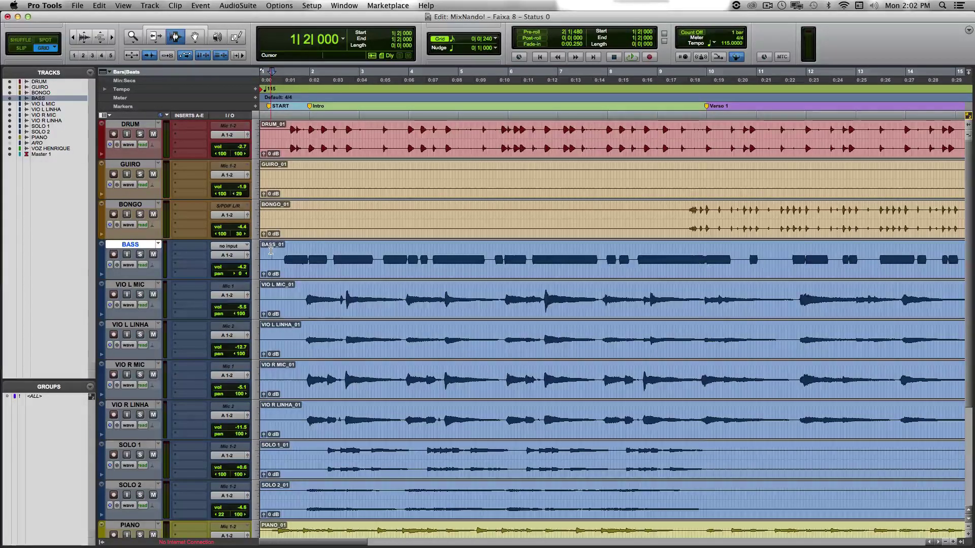
pyautogui.press('space')
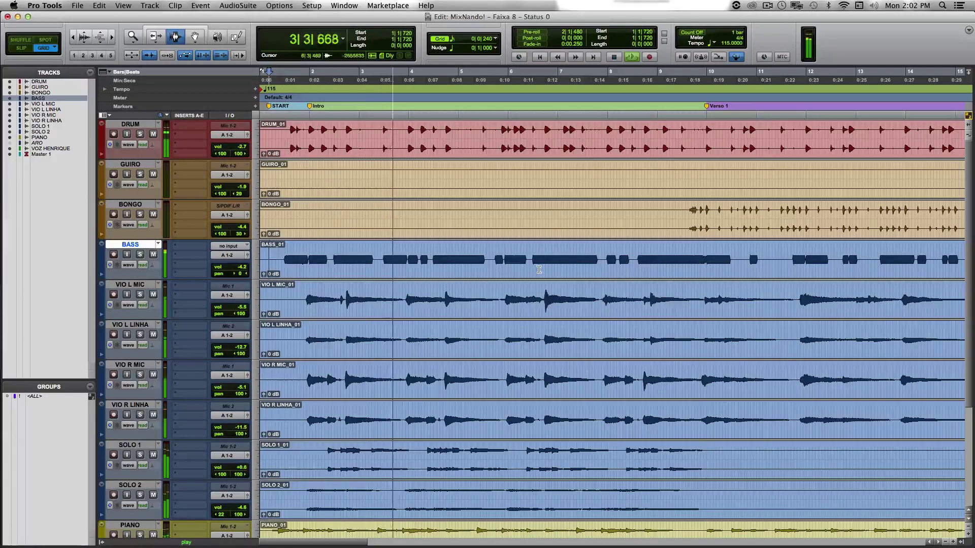
# Listen to the whole song from Intro through Final with every track in view, checking all instruments and the vocal, and stop playback.
pyautogui.press('super+bracketleft')
pyautogui.press('super+bracketleft')
pyautogui.press('super+bracketleft')
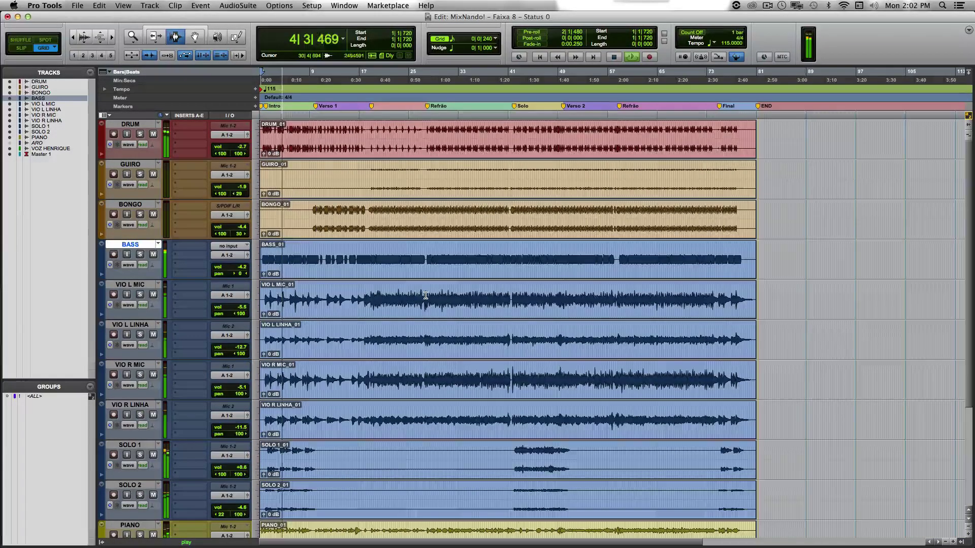
pyautogui.scroll(-5, 420, 297)
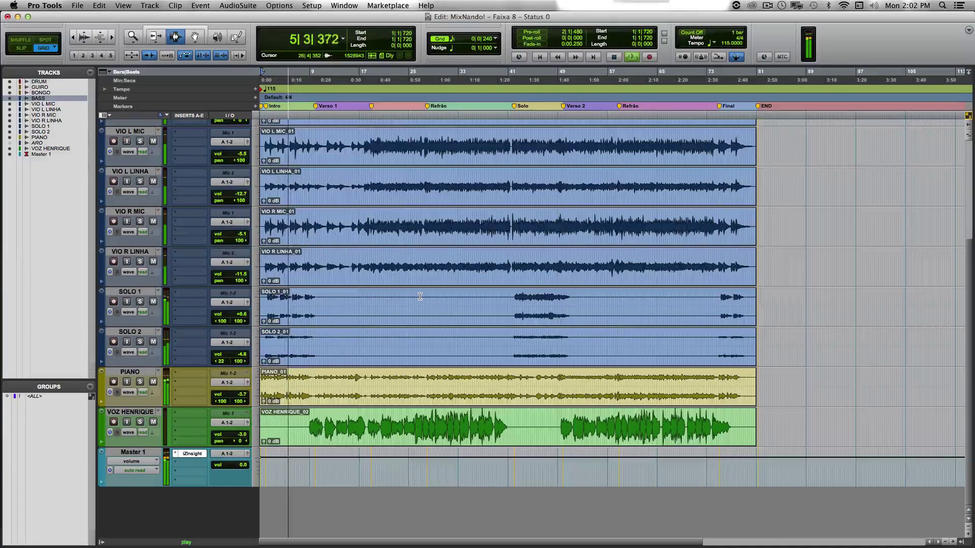
pyautogui.scroll(5, 420, 297)
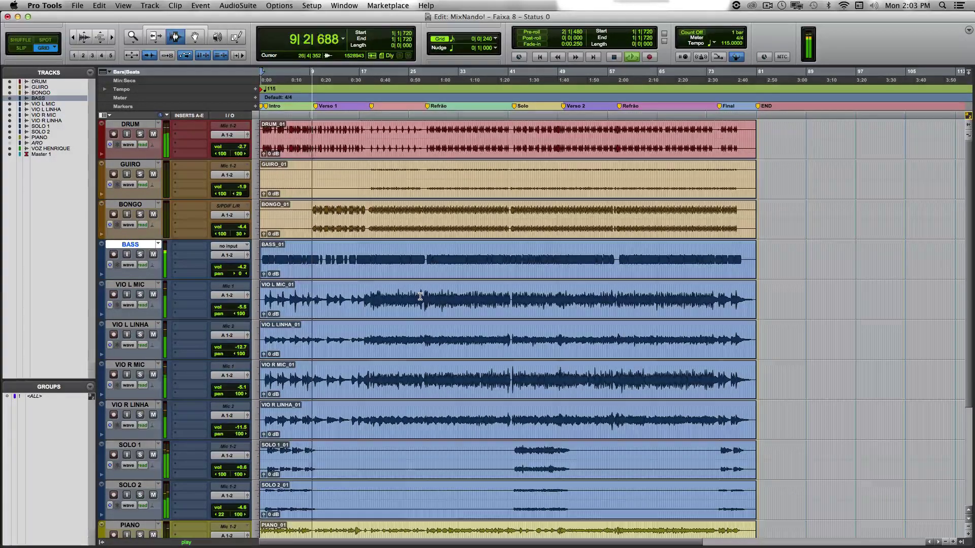
pyautogui.scroll(-3, 420, 297)
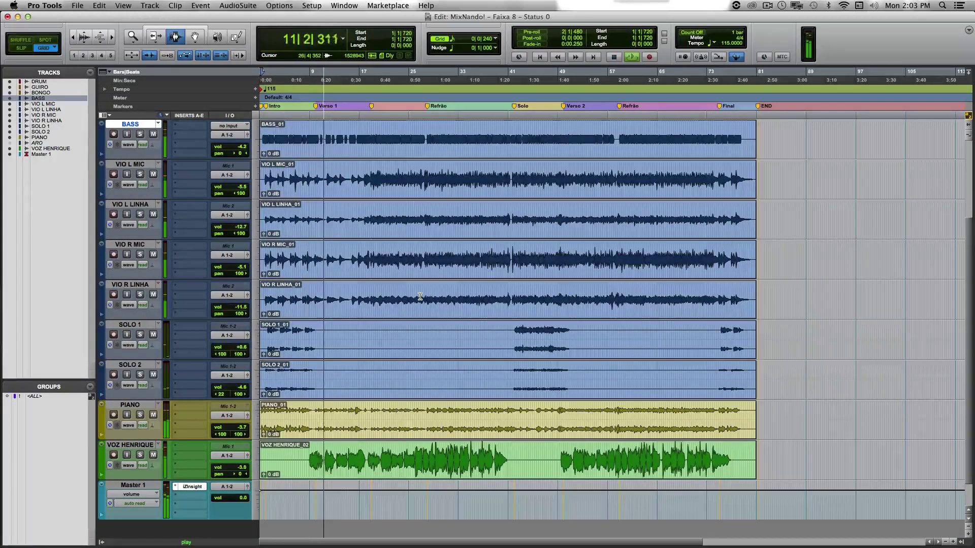
pyautogui.scroll(3, 421, 297)
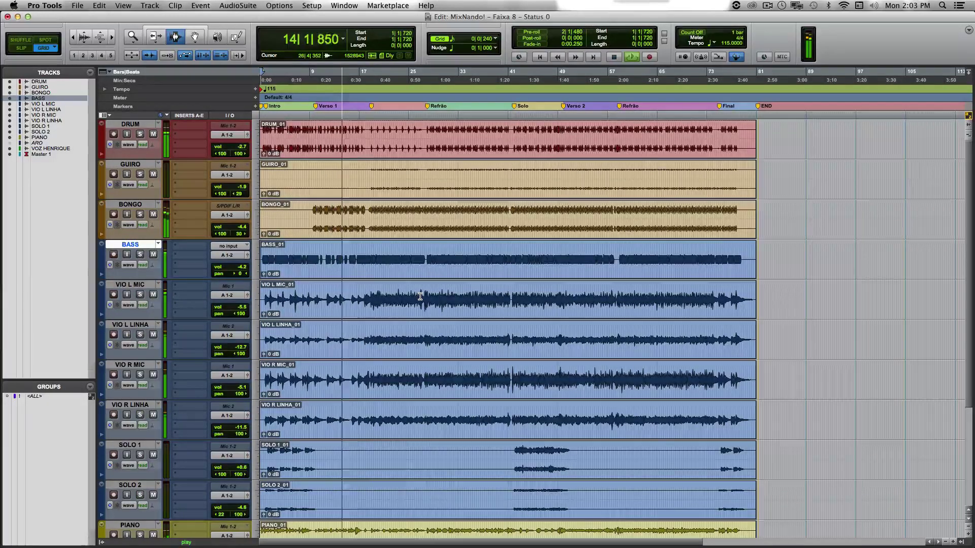
pyautogui.scroll(-2, 420, 296)
pyautogui.scroll(-1, 421, 296)
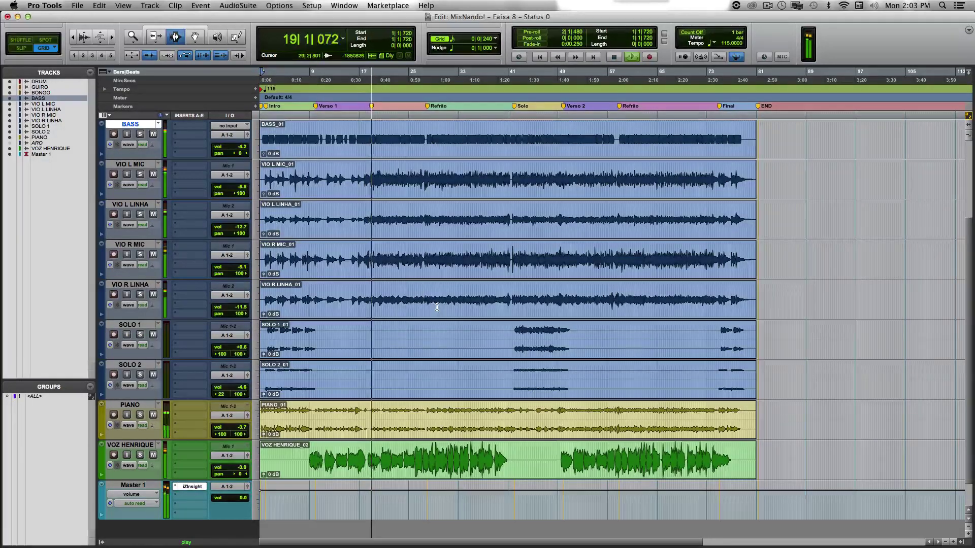
pyautogui.scroll(3, 439, 307)
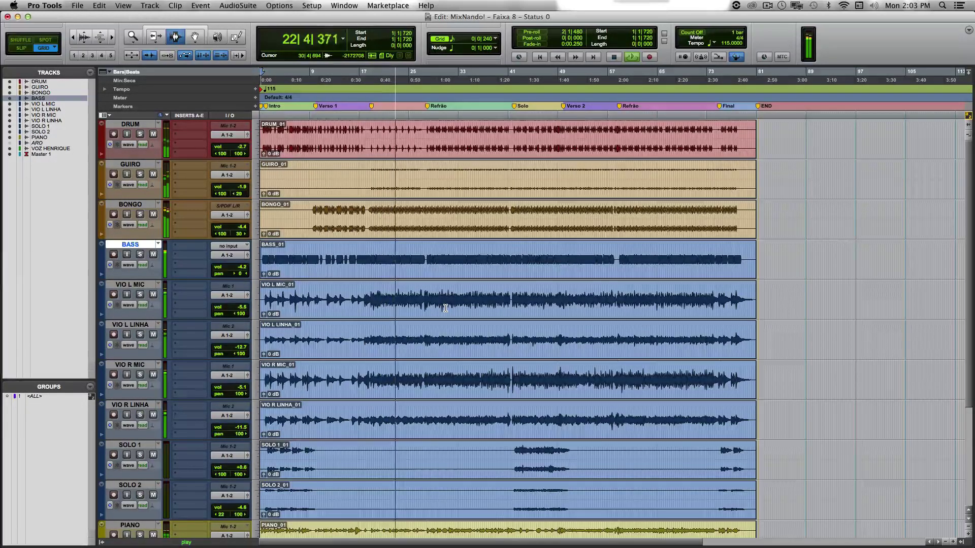
pyautogui.scroll(-2, 445, 308)
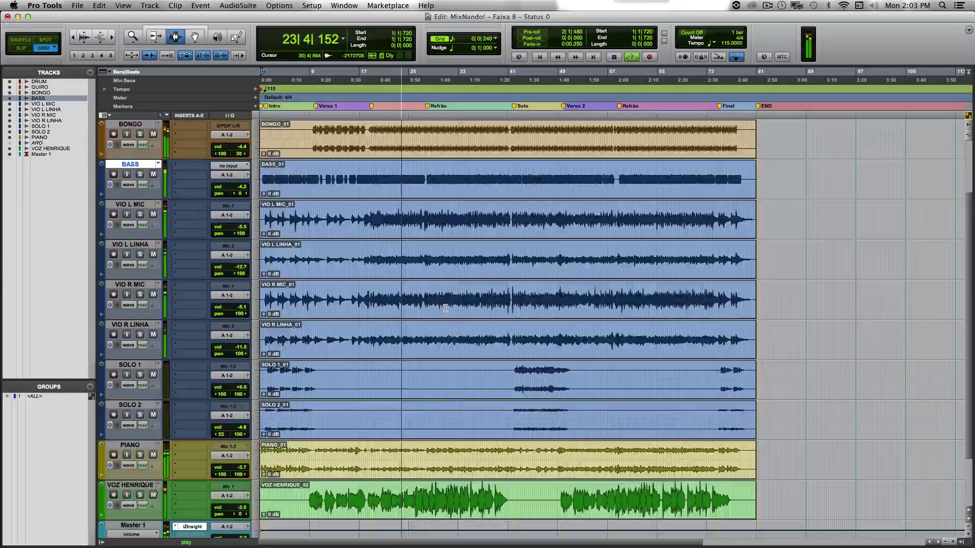
pyautogui.scroll(-1, 446, 308)
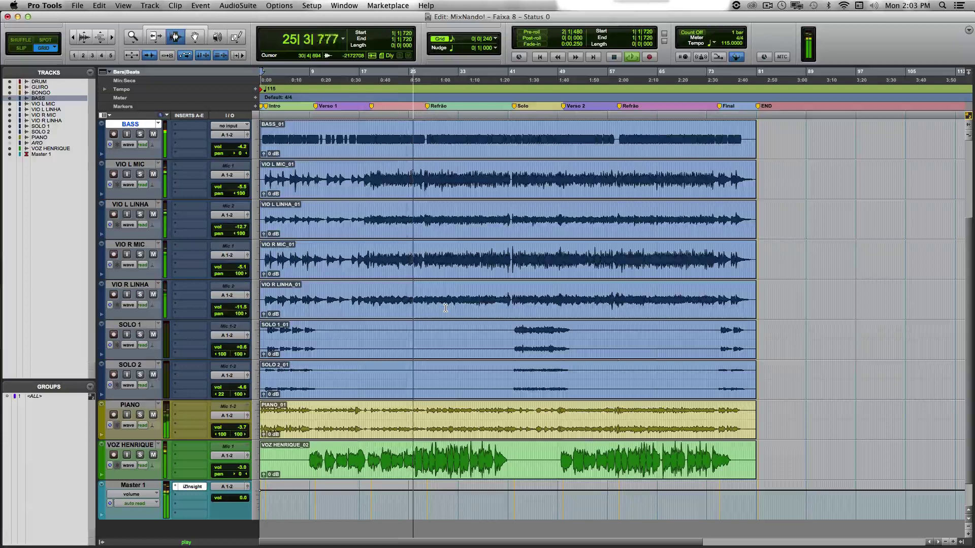
pyautogui.scroll(3, 445, 308)
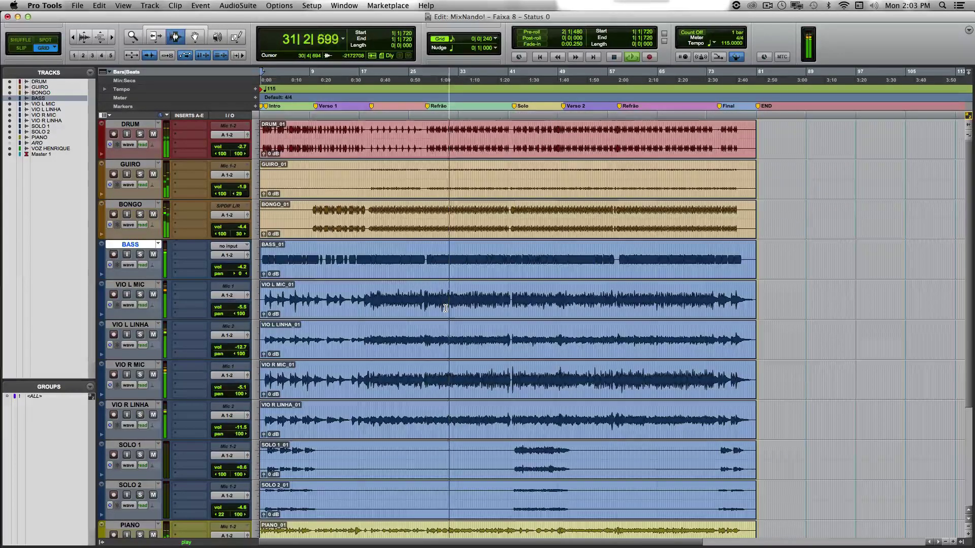
pyautogui.scroll(-3, 457, 309)
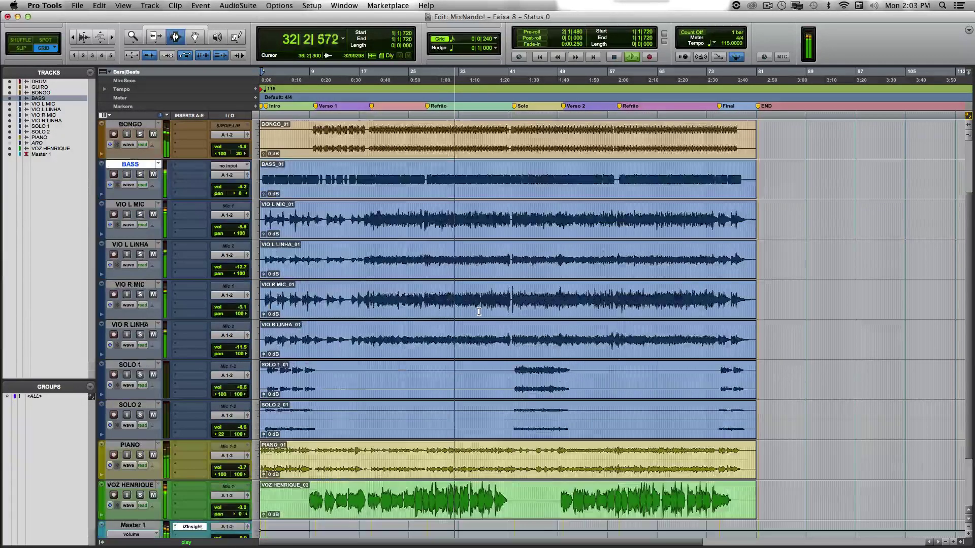
pyautogui.scroll(-3, 479, 312)
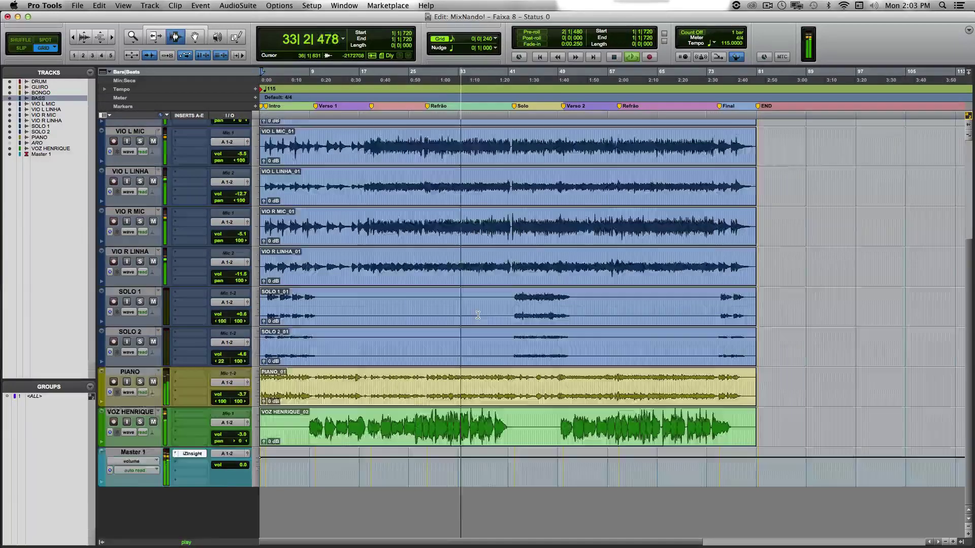
pyautogui.scroll(3, 478, 315)
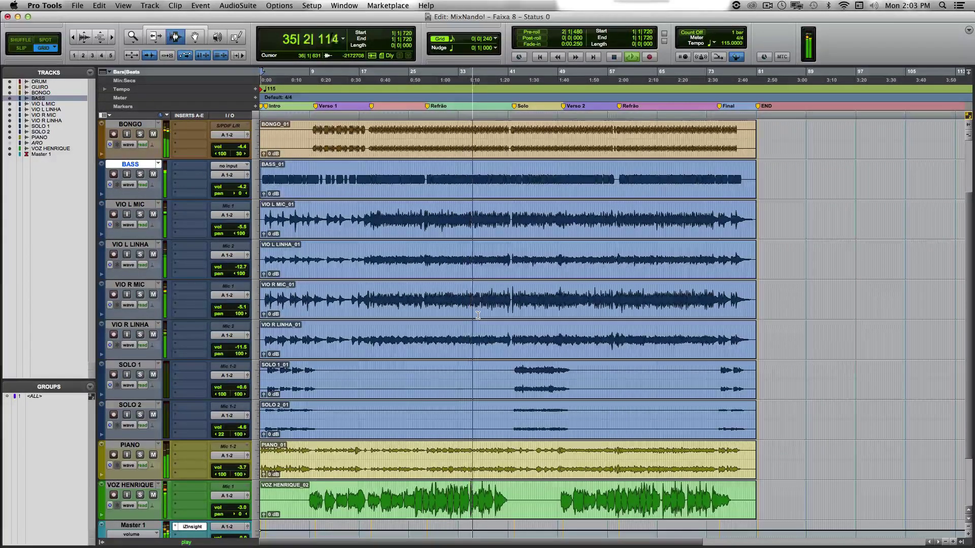
pyautogui.scroll(3, 478, 315)
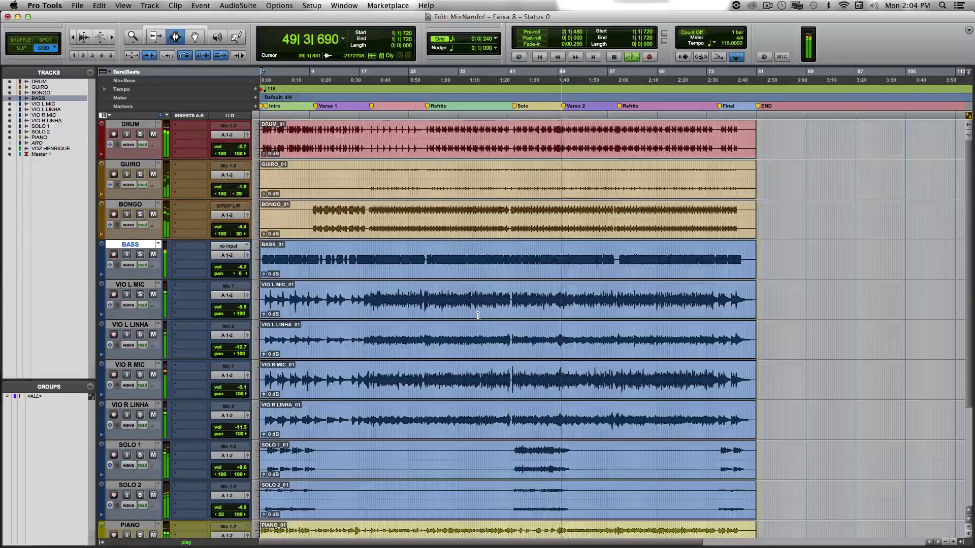
pyautogui.scroll(-5, 478, 315)
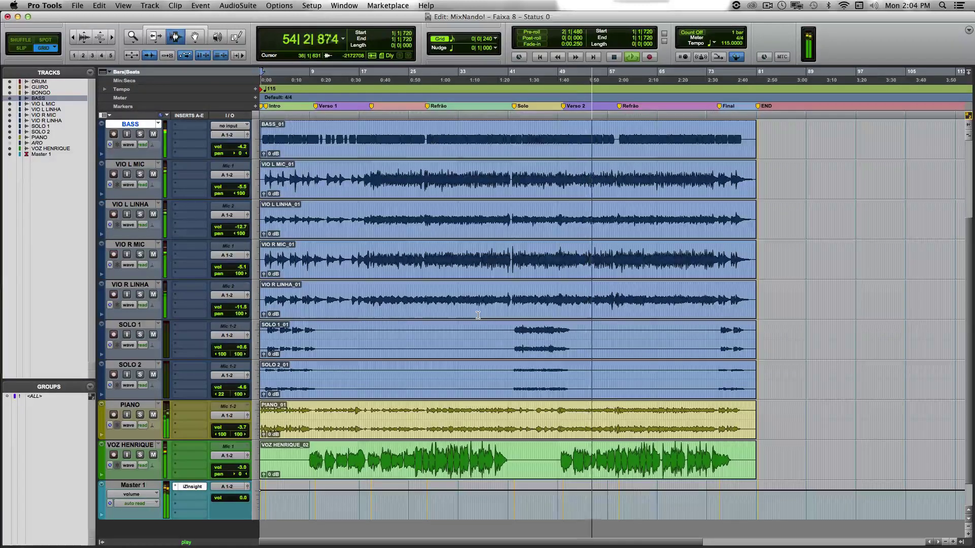
pyautogui.scroll(3, 478, 314)
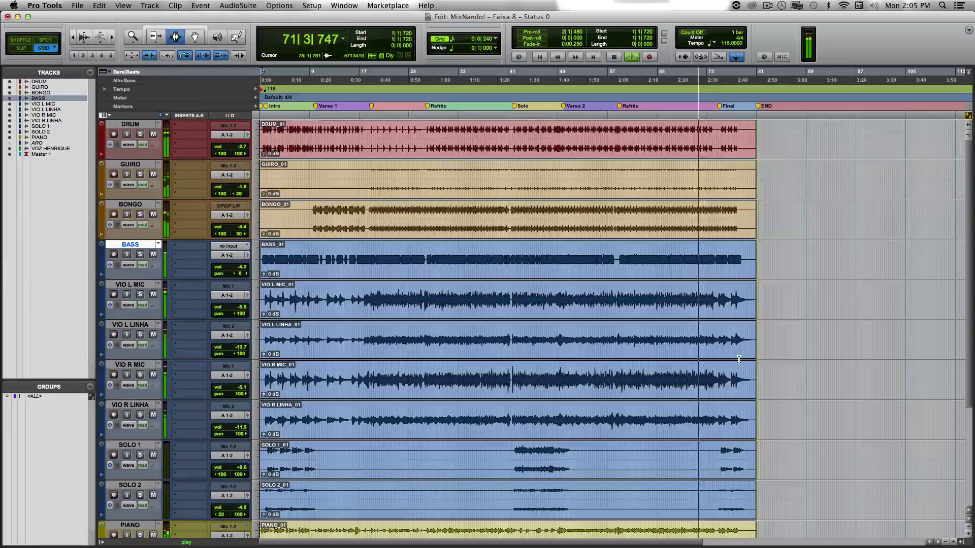
pyautogui.scroll(-2, 739, 360)
pyautogui.scroll(-3, 739, 362)
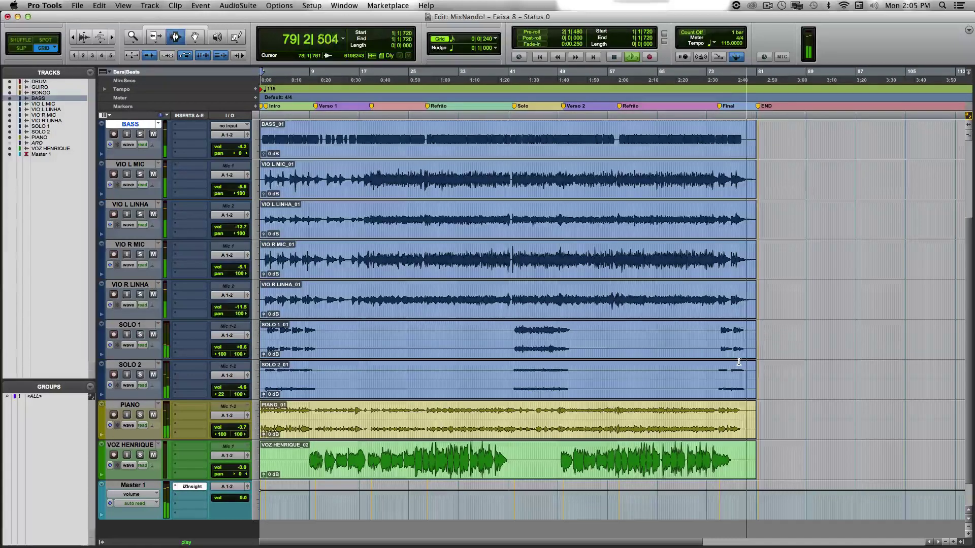
pyautogui.press('space')
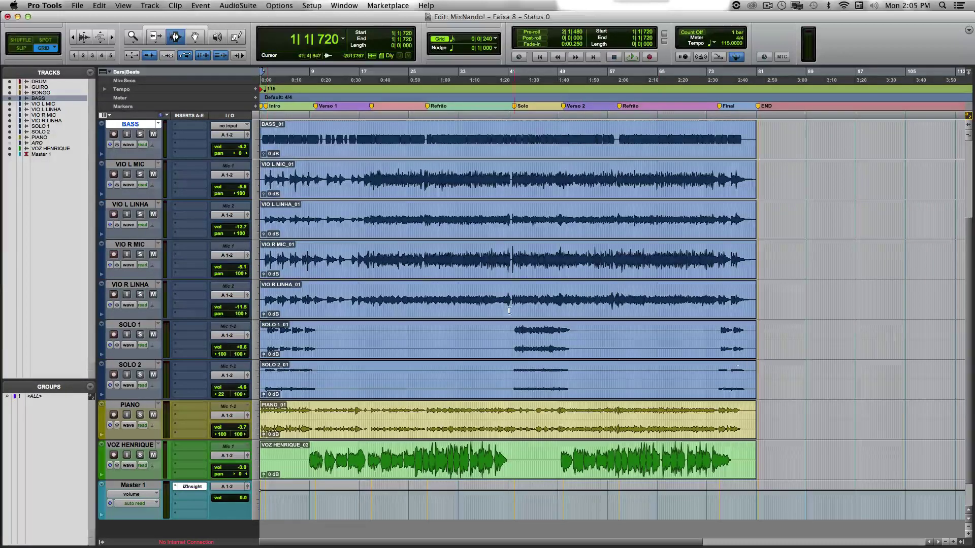
pyautogui.scroll(3, 485, 306)
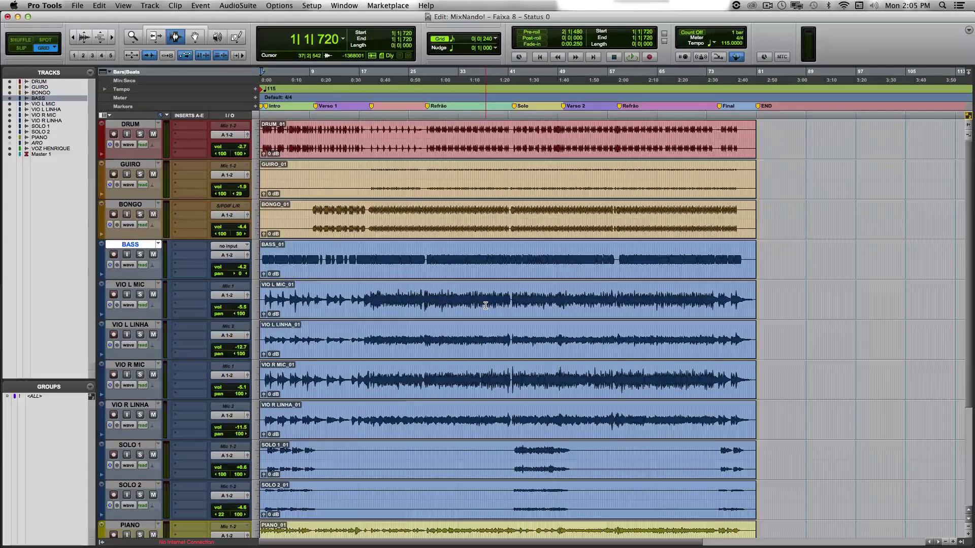